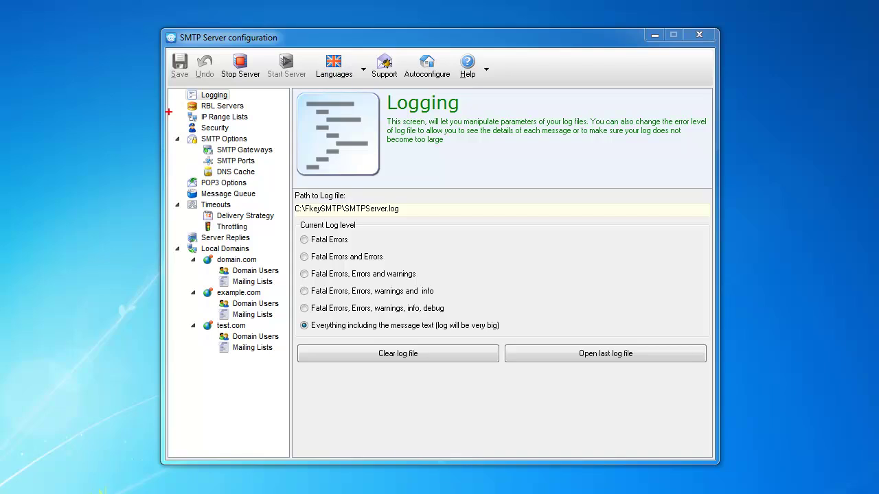
# Mark parts of the SMTP Server configuration window with on-screen drawings.
pyautogui.click(169, 206)
pyautogui.press('shift')
pyautogui.moveTo(179, 81); pyautogui.dragTo(170, 147)
pyautogui.hotkey('ctrl', 'shift')
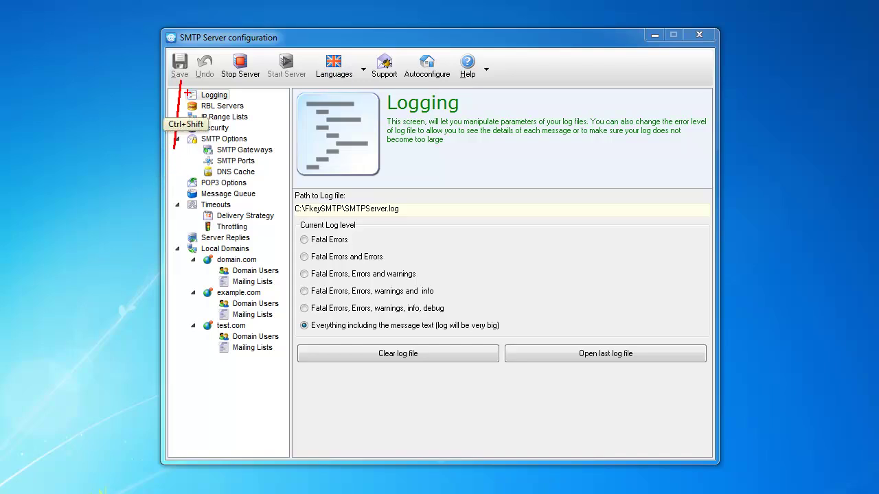
pyautogui.moveTo(177, 81); pyautogui.dragTo(138, 127)
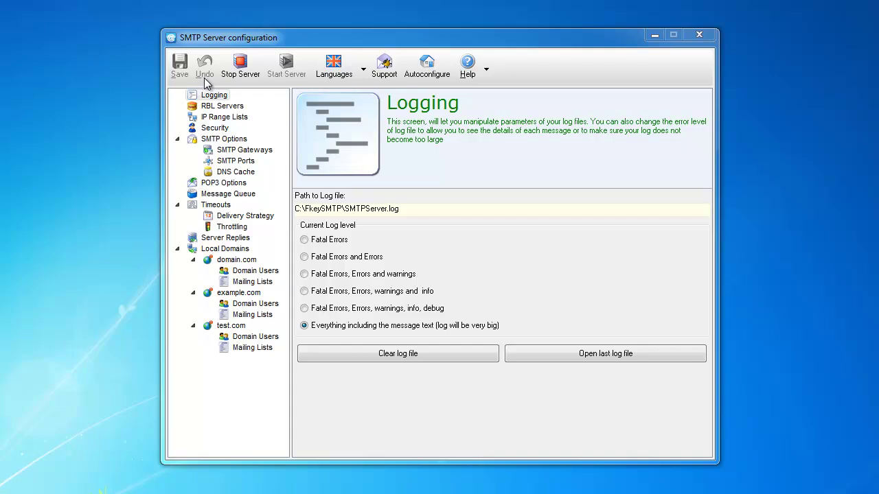
pyautogui.click(195, 98)
pyautogui.hotkey('ctrl', 'shift')
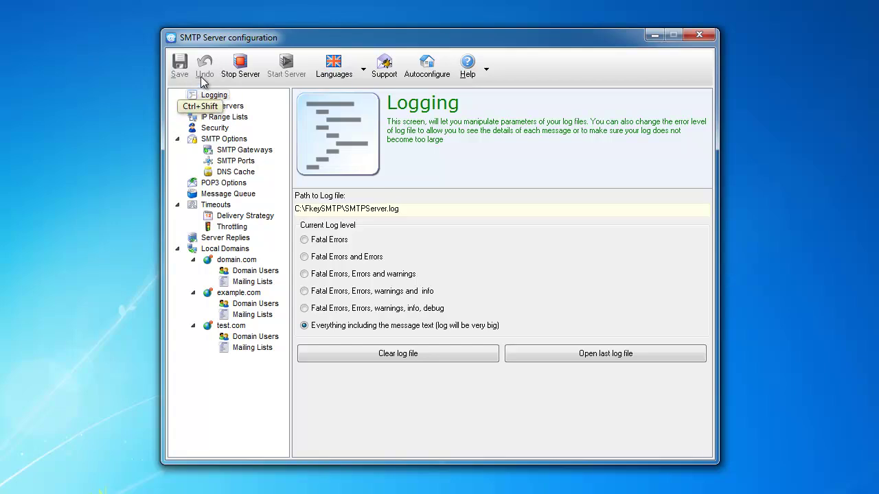
pyautogui.hotkey('ctrl', 'shift')
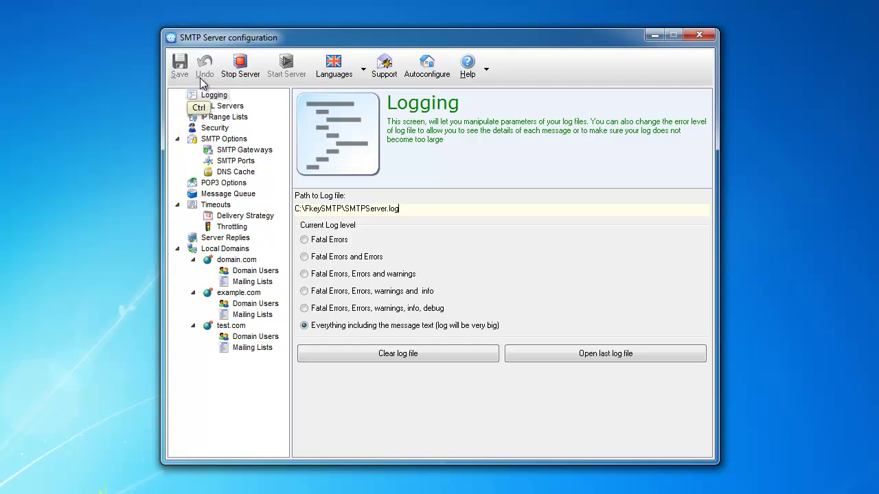
pyautogui.moveTo(201, 81)
pyautogui.mouseDown()
pyautogui.moveTo(173, 134)
pyautogui.moveTo(181, 125)
pyautogui.mouseUp()
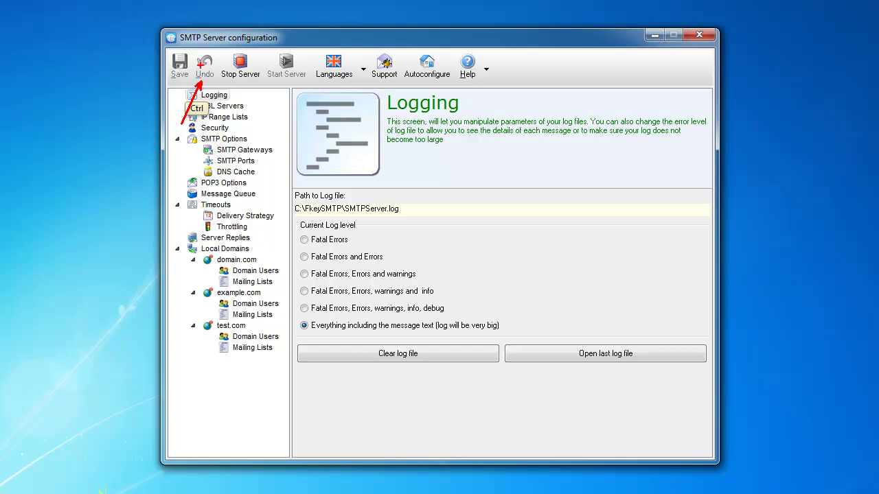
# Try the Fatal Errors log level and undo it, then stop and restart the SMTP service.
pyautogui.click(320, 241)
pyautogui.click(307, 240)
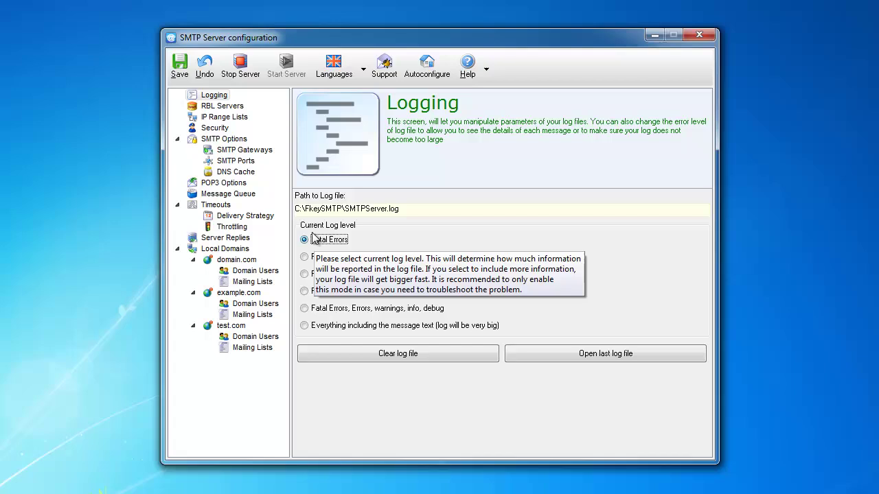
pyautogui.click(205, 66)
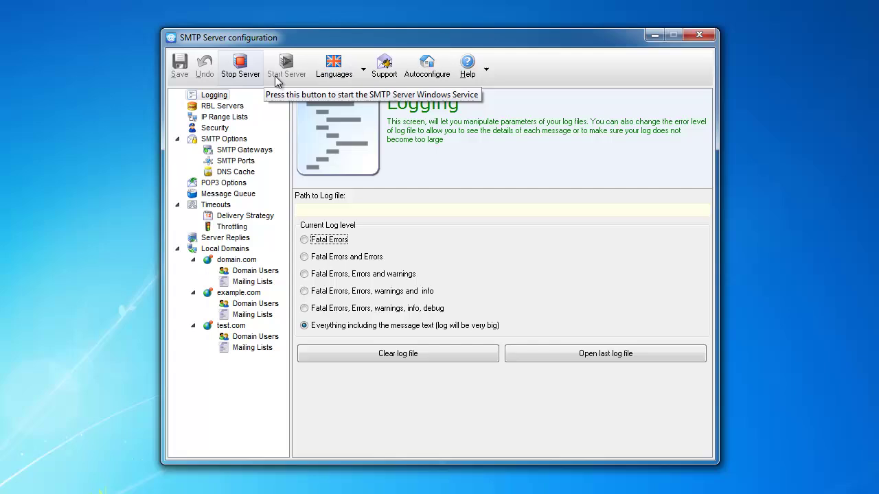
pyautogui.click(249, 77)
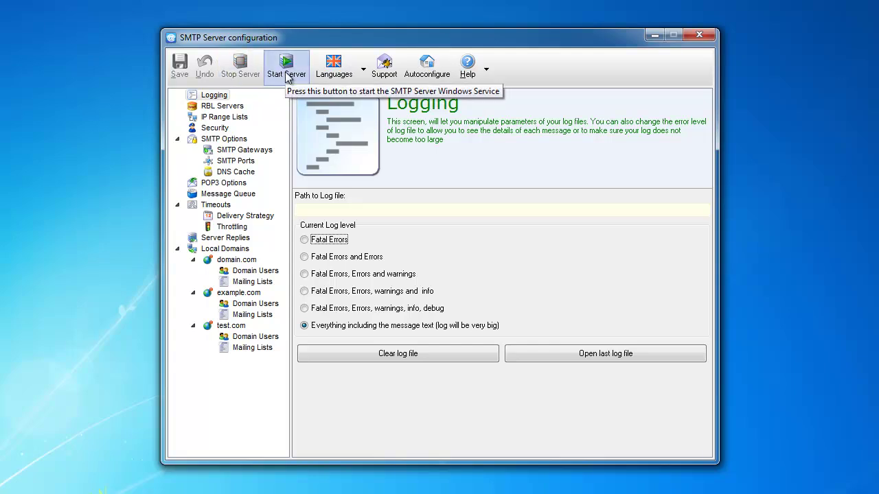
pyautogui.click(286, 77)
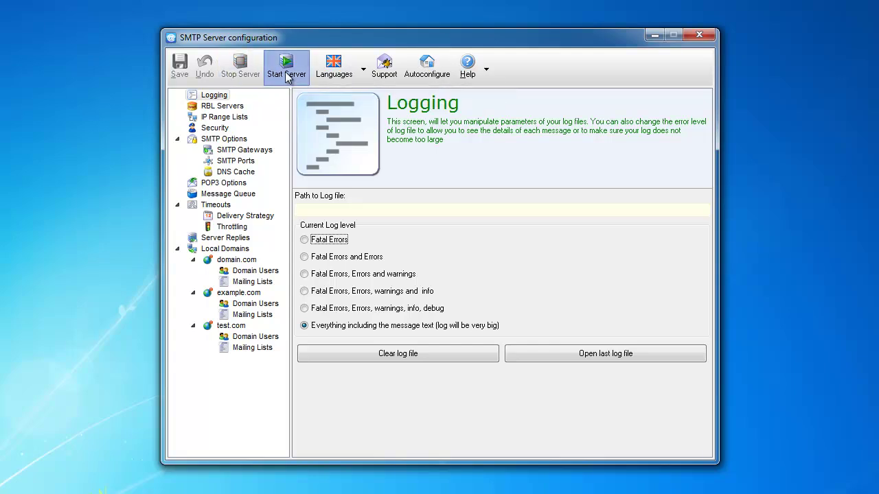
pyautogui.click(363, 71)
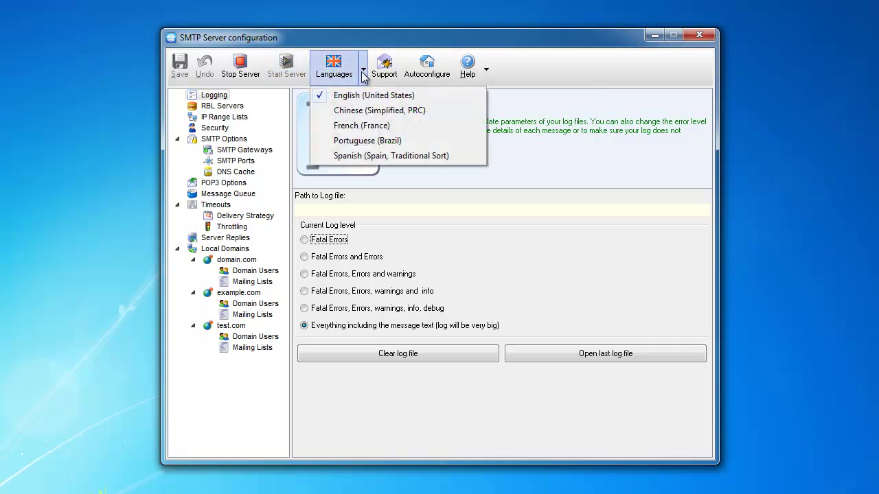
pyautogui.click(350, 112)
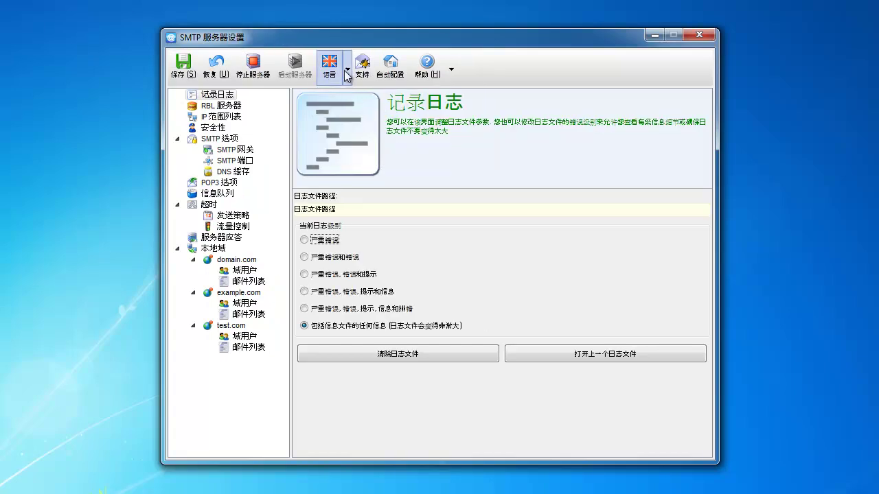
pyautogui.click(348, 73)
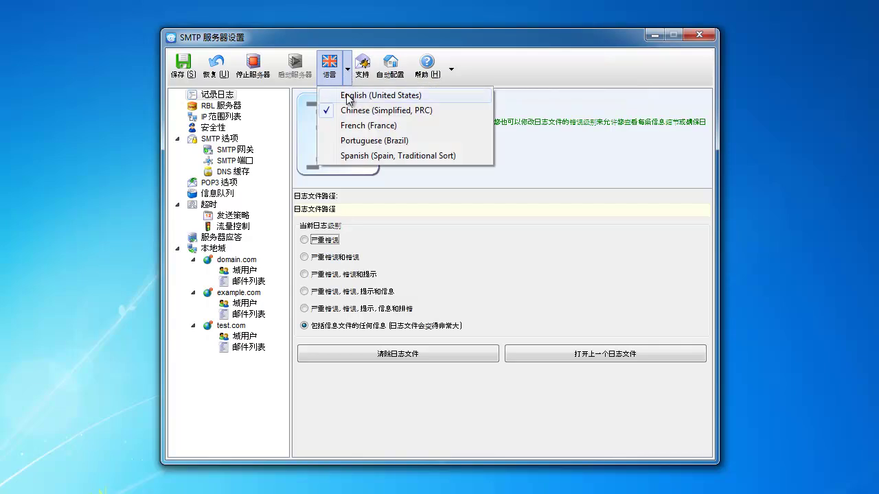
pyautogui.click(348, 95)
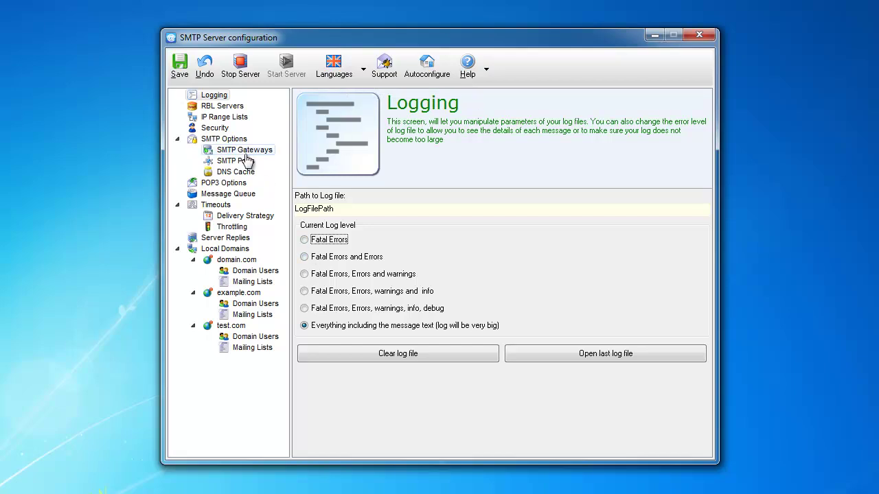
# Fill a Send Assistant request with the contact's name and e-mail, reach Error Details, then cancel.
pyautogui.click(223, 107)
pyautogui.click(217, 96)
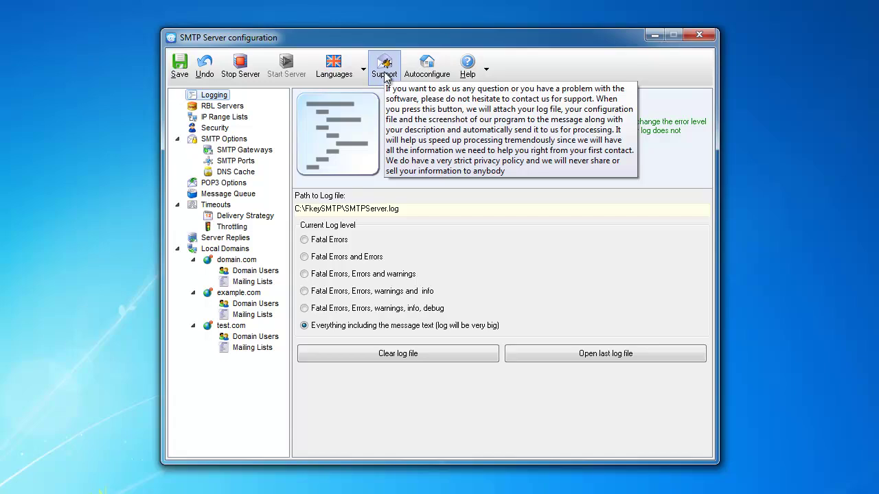
pyautogui.click(384, 68)
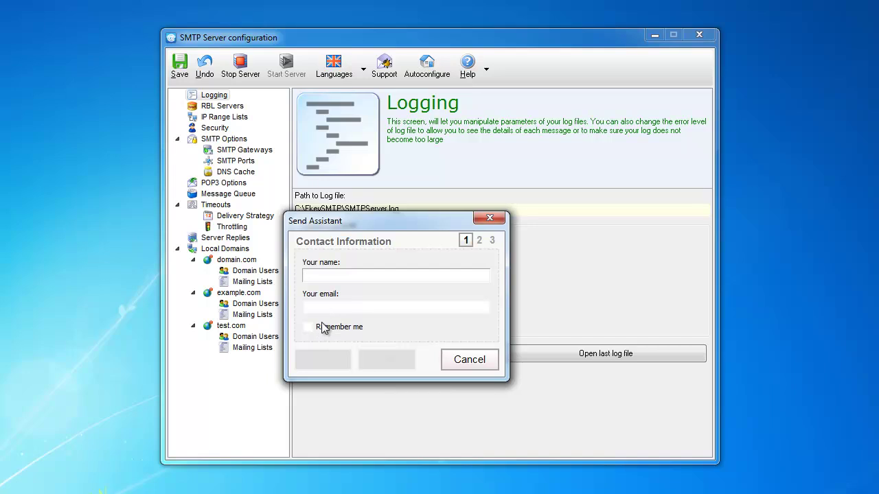
pyautogui.write('Vitaly')
pyautogui.press('Tab')
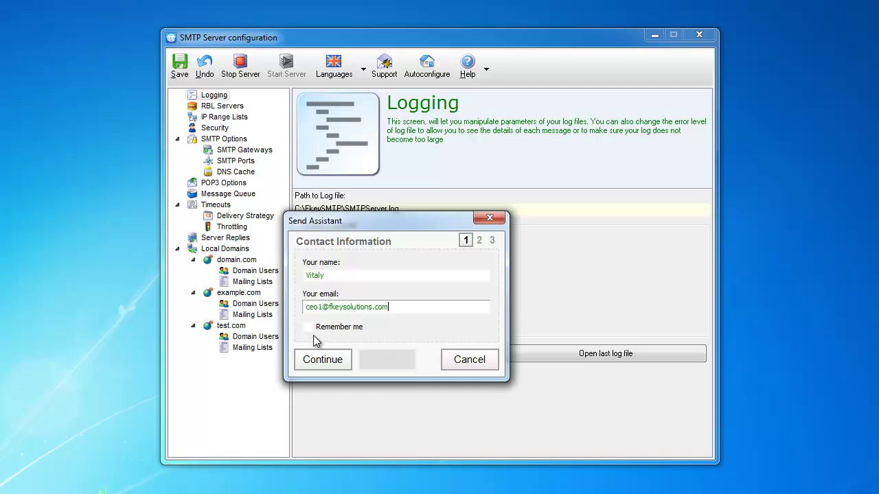
pyautogui.click(313, 361)
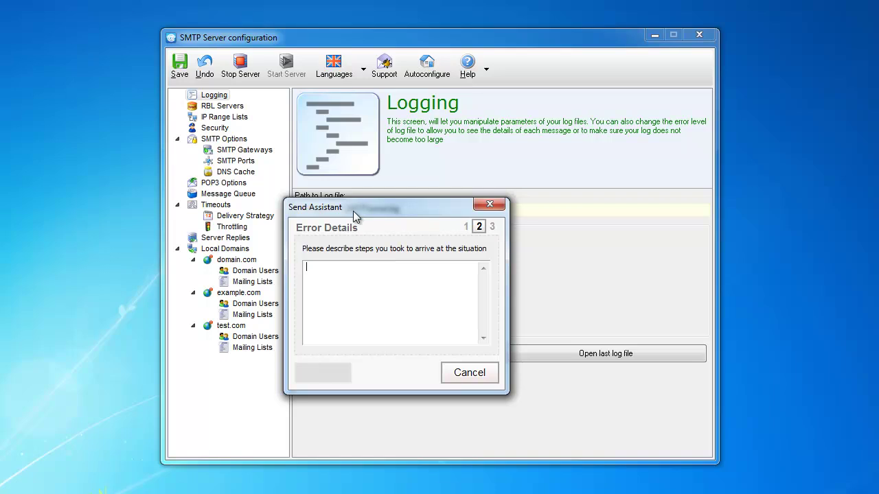
pyautogui.click(466, 377)
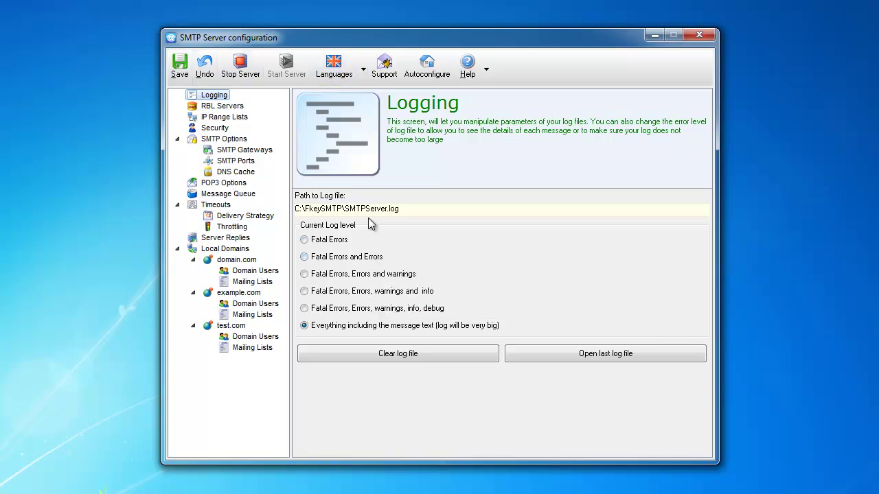
pyautogui.moveTo(399, 209); pyautogui.dragTo(277, 205)
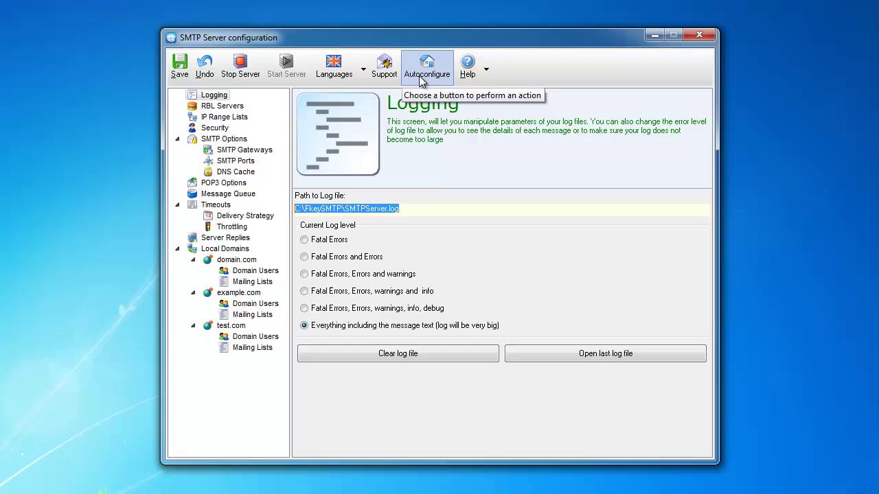
# View the program's version and registration details from the Help list, then close the list.
pyautogui.click(486, 71)
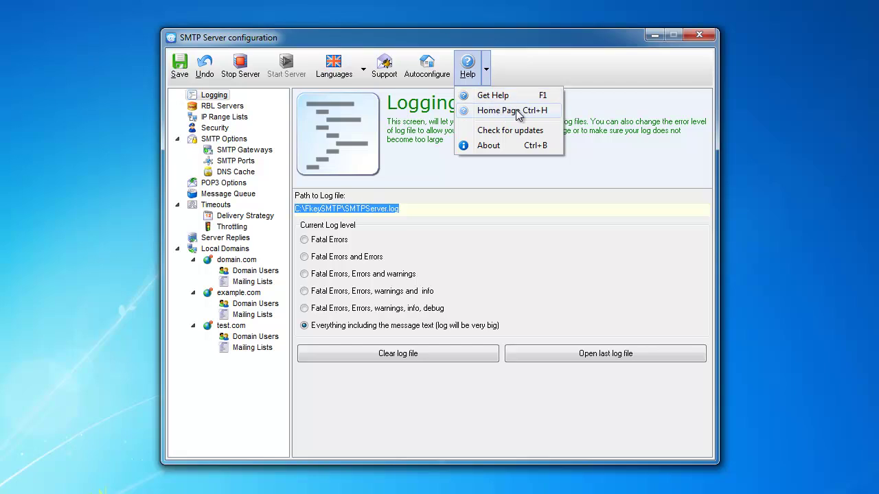
pyautogui.click(496, 147)
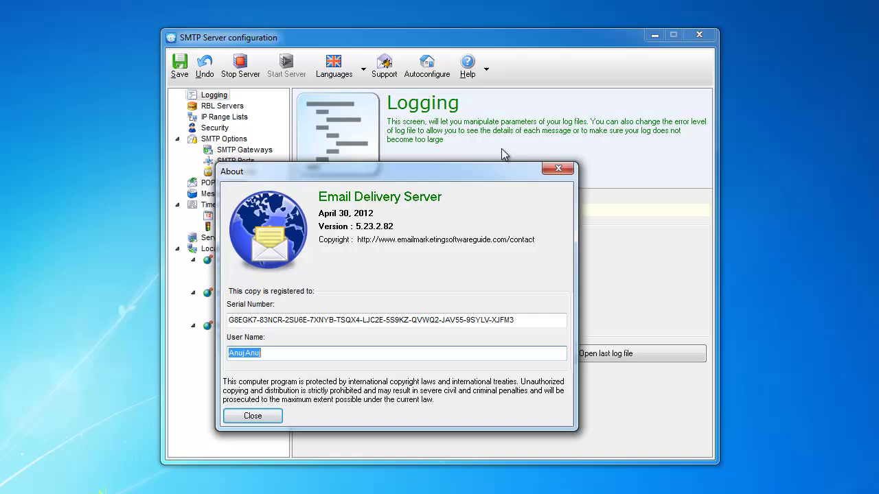
pyautogui.press('Escape')
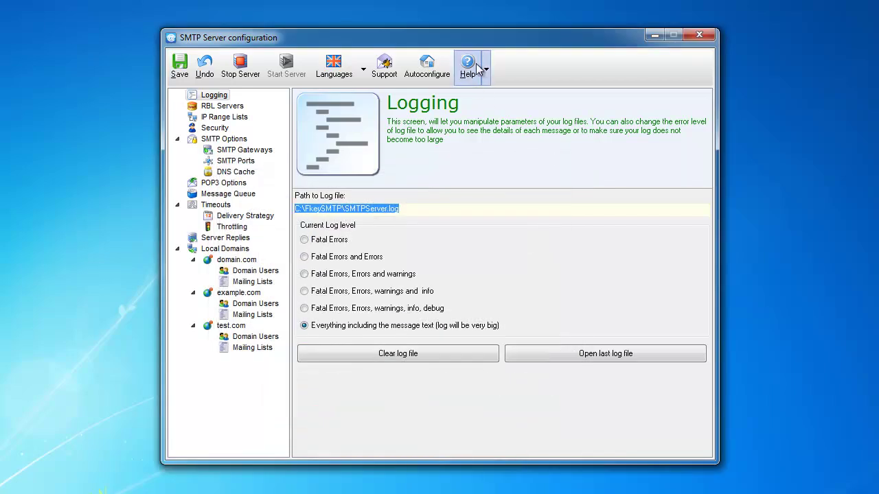
pyautogui.click(478, 66)
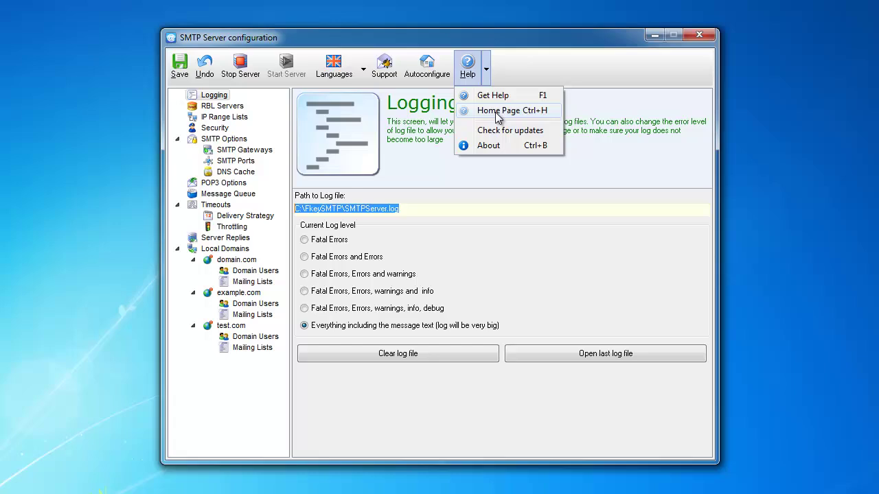
pyautogui.click(513, 40)
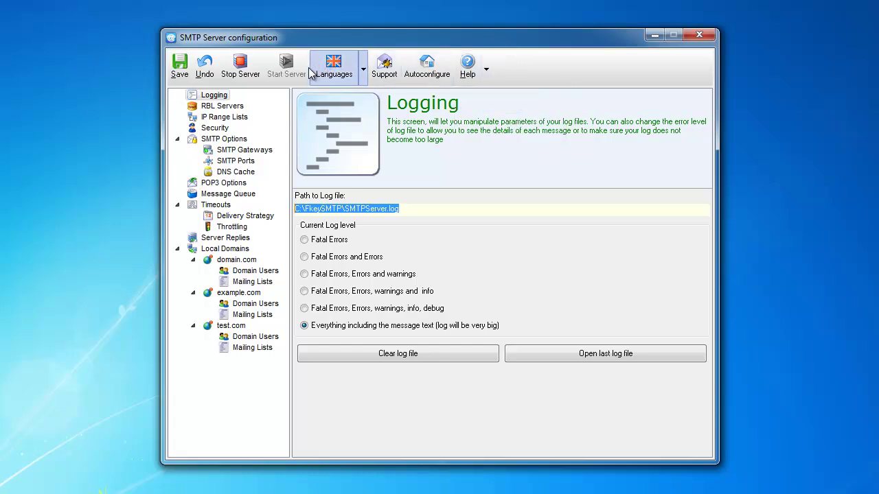
pyautogui.click(206, 96)
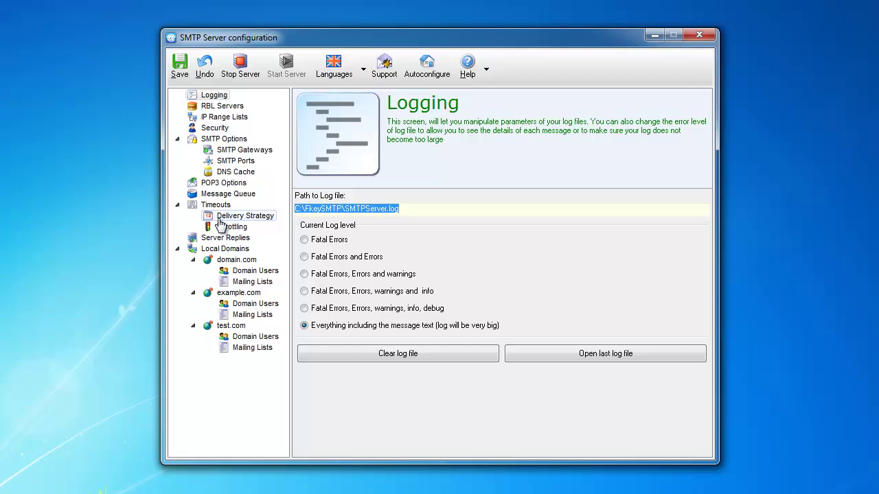
pyautogui.click(221, 107)
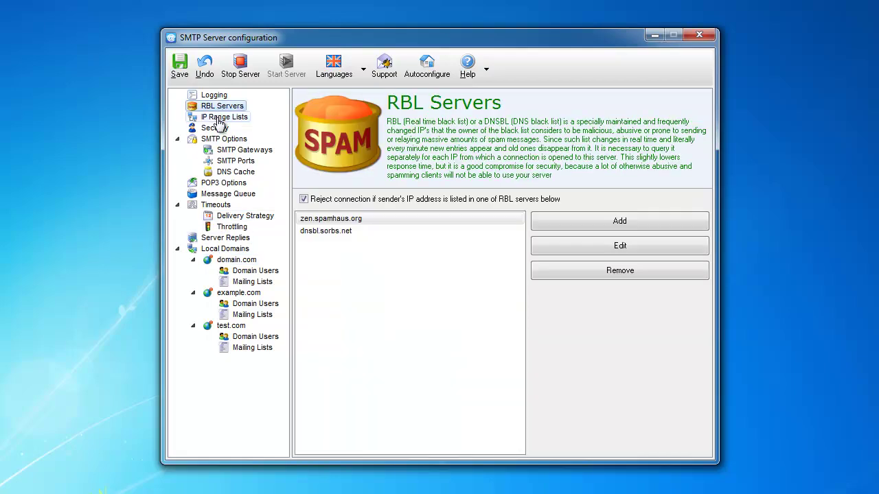
pyautogui.click(220, 118)
pyautogui.click(214, 128)
pyautogui.click(219, 140)
pyautogui.click(215, 150)
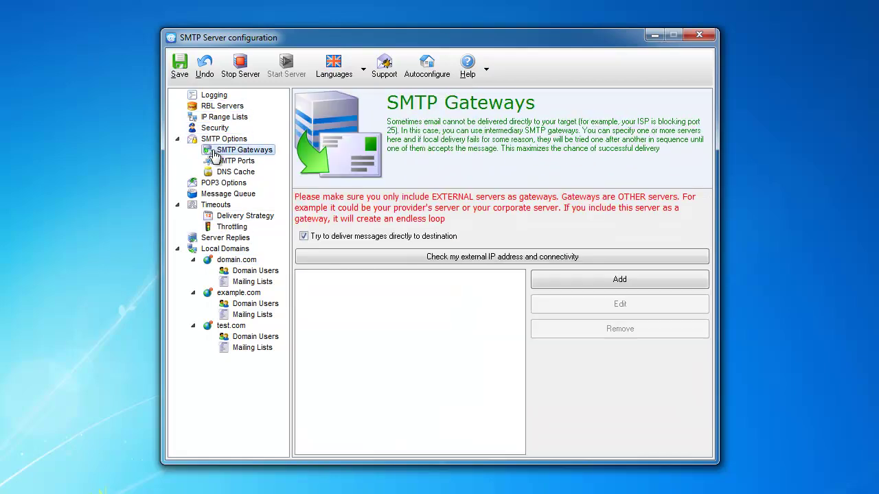
pyautogui.click(215, 128)
pyautogui.click(217, 107)
pyautogui.click(213, 96)
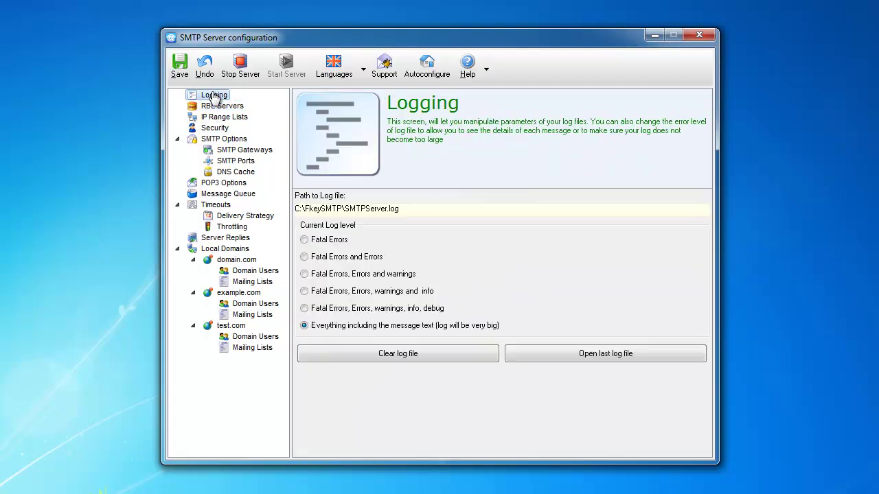
pyautogui.moveTo(309, 43); pyautogui.dragTo(313, 39)
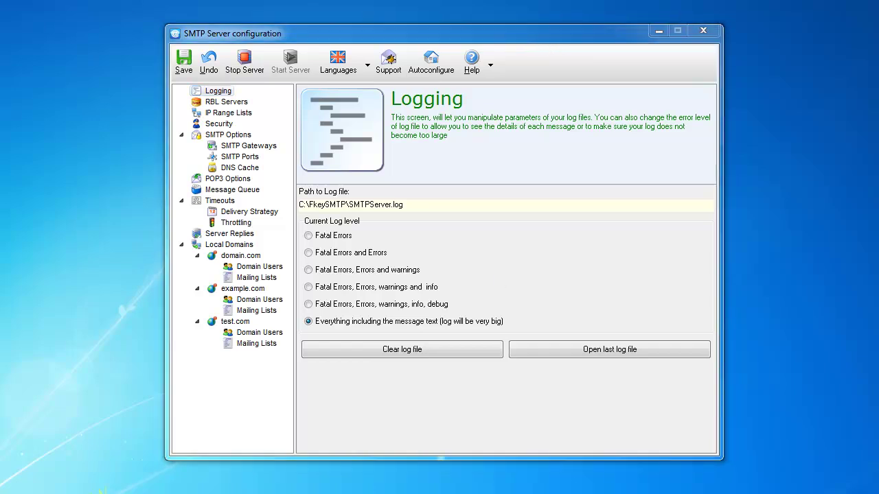
# Open Task Manager with all users' processes and locate SMTPListener.exe and SMTPServerGUI.exe.
pyautogui.hotkey('ctrl', 'shift', 'Escape')
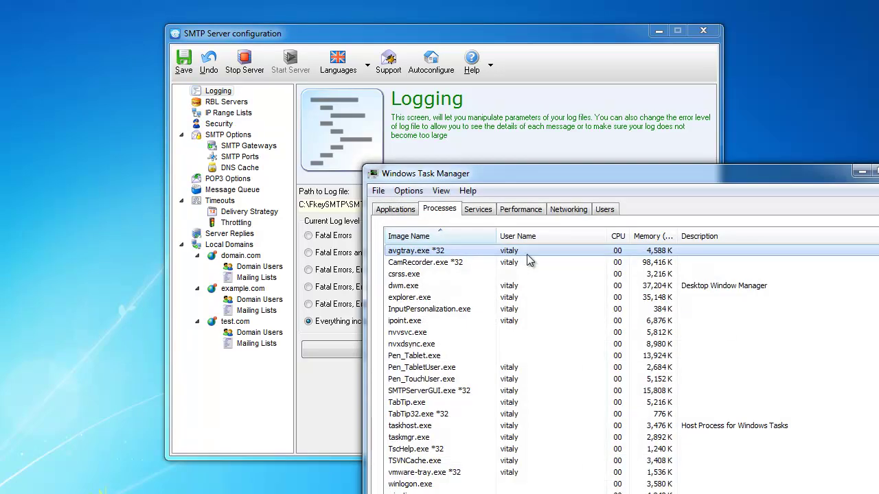
pyautogui.moveTo(557, 180); pyautogui.dragTo(414, 2)
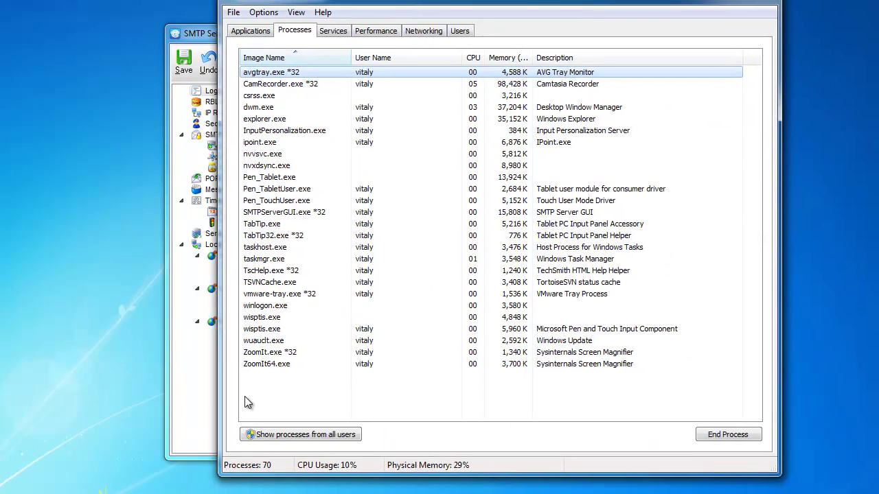
pyautogui.click(258, 434)
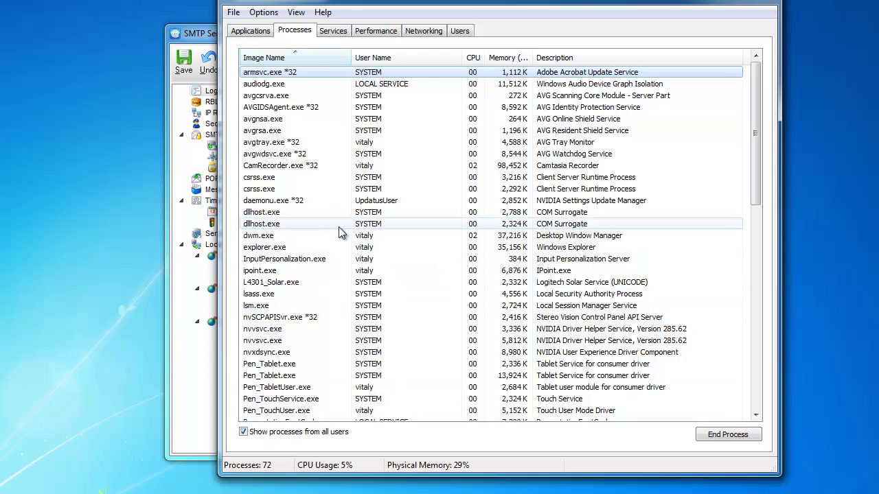
pyautogui.click(255, 352)
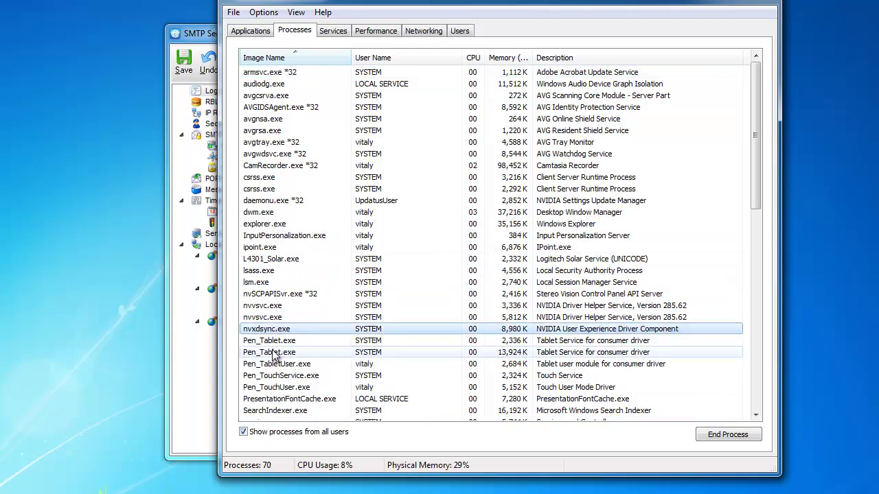
pyautogui.scroll(-2, 275, 355)
pyautogui.scroll(-2, 273, 355)
pyautogui.click(276, 306)
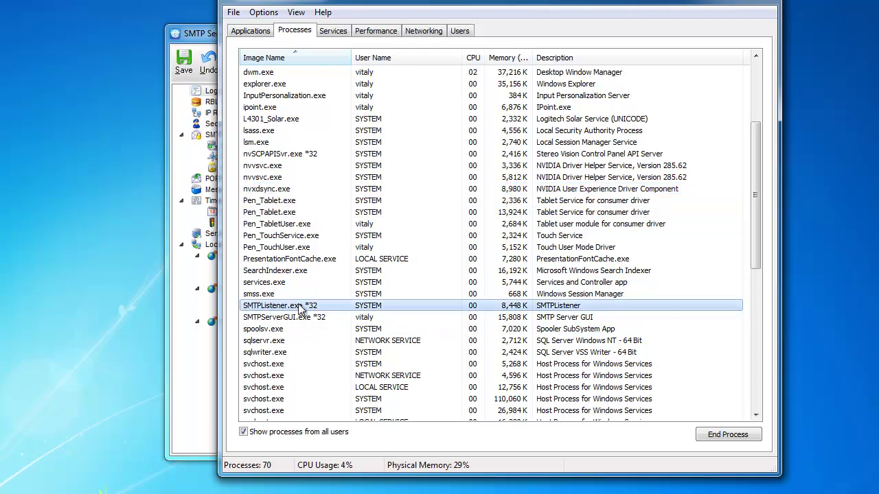
pyautogui.click(267, 320)
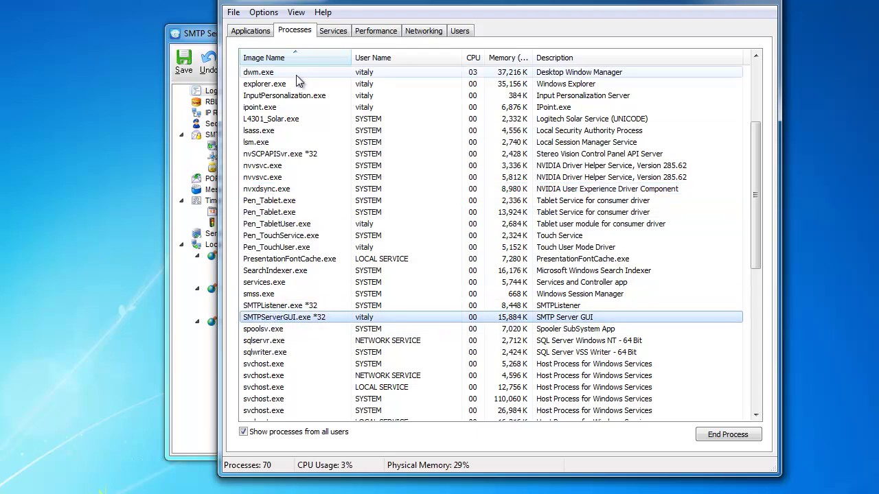
# Rearrange the Task Manager and configuration windows and reselect SMTPListener.exe.
pyautogui.moveTo(316, 2); pyautogui.dragTo(353, 4)
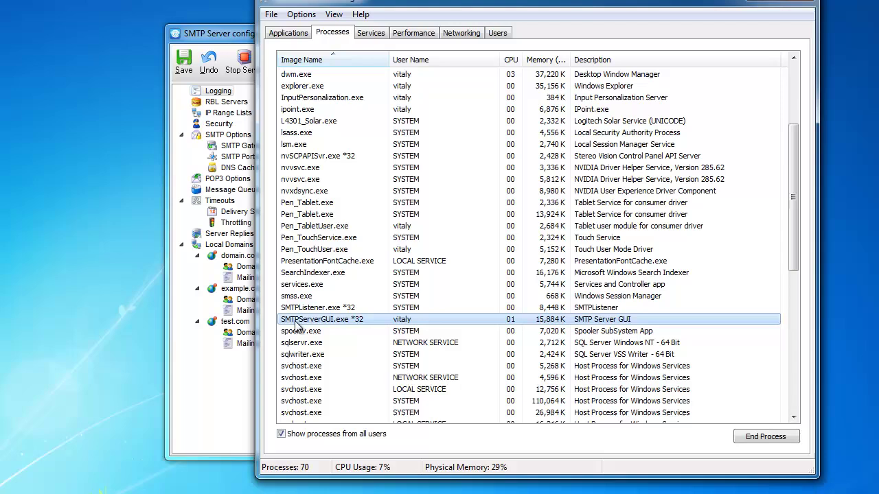
pyautogui.moveTo(197, 32); pyautogui.dragTo(163, 31)
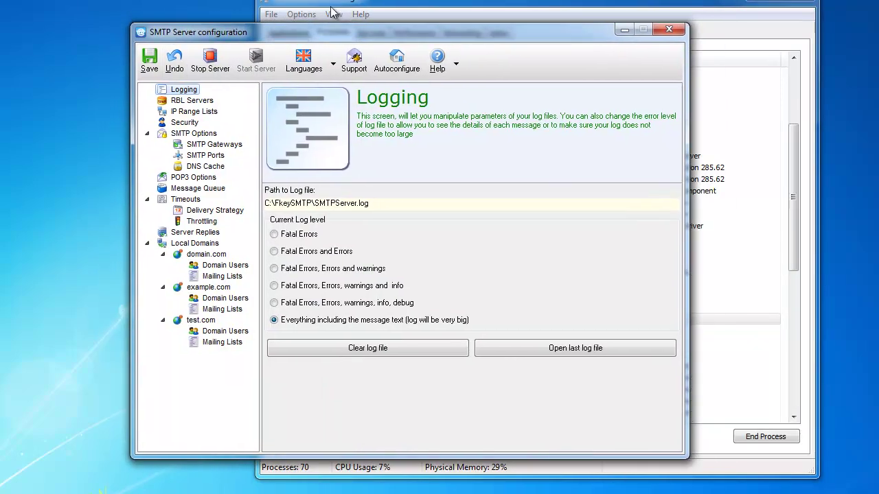
pyautogui.click(352, 4)
pyautogui.click(301, 309)
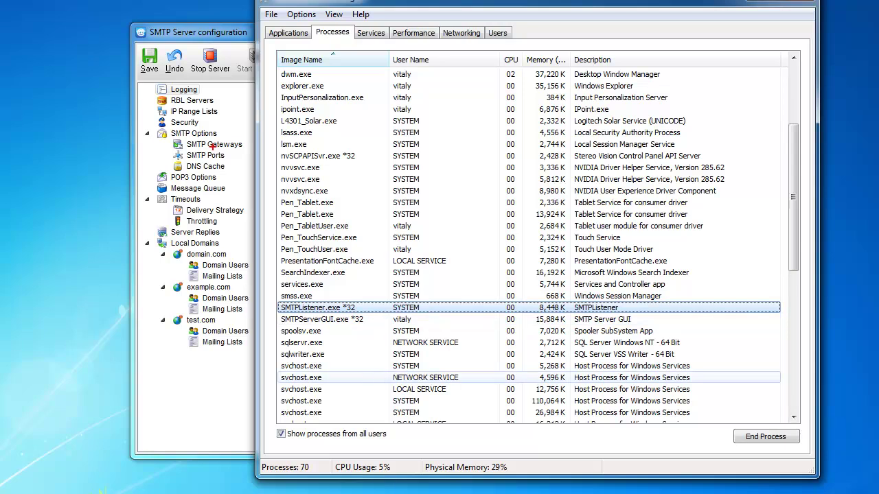
# Circle SMTPListener's SYSTEM user and SMTPServerGUI.exe in red, then draw an arrow to SMTPListener.exe.
pyautogui.moveTo(404, 303)
pyautogui.mouseDown()
pyautogui.moveTo(386, 326)
pyautogui.moveTo(434, 310)
pyautogui.moveTo(406, 302)
pyautogui.mouseUp()
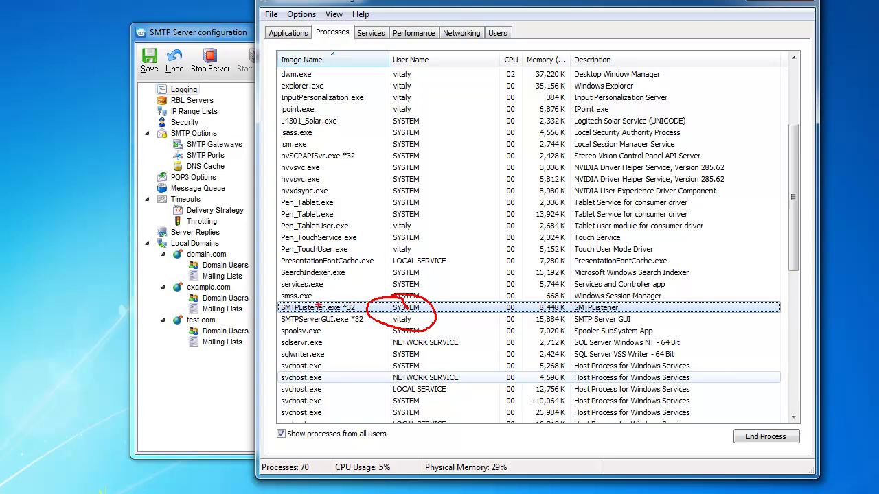
pyautogui.moveTo(306, 316)
pyautogui.mouseDown()
pyautogui.moveTo(275, 309)
pyautogui.moveTo(294, 339)
pyautogui.moveTo(371, 341)
pyautogui.moveTo(323, 308)
pyautogui.moveTo(281, 307)
pyautogui.mouseUp()
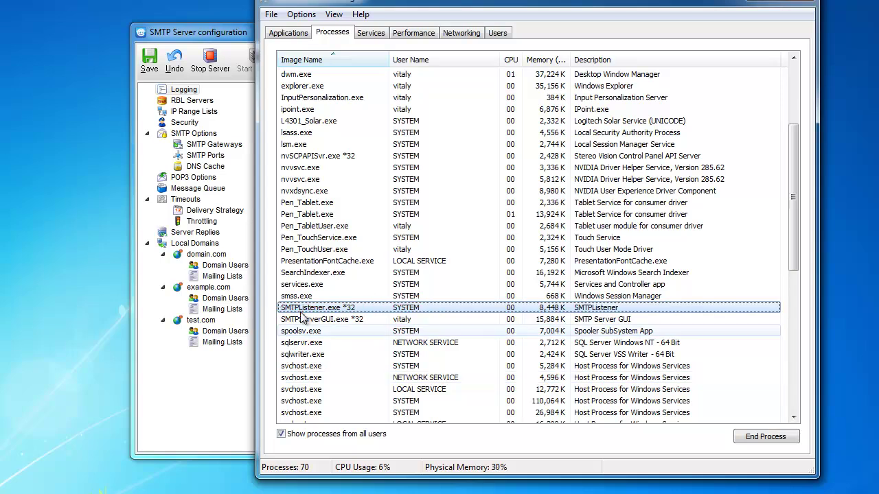
pyautogui.press('Escape')
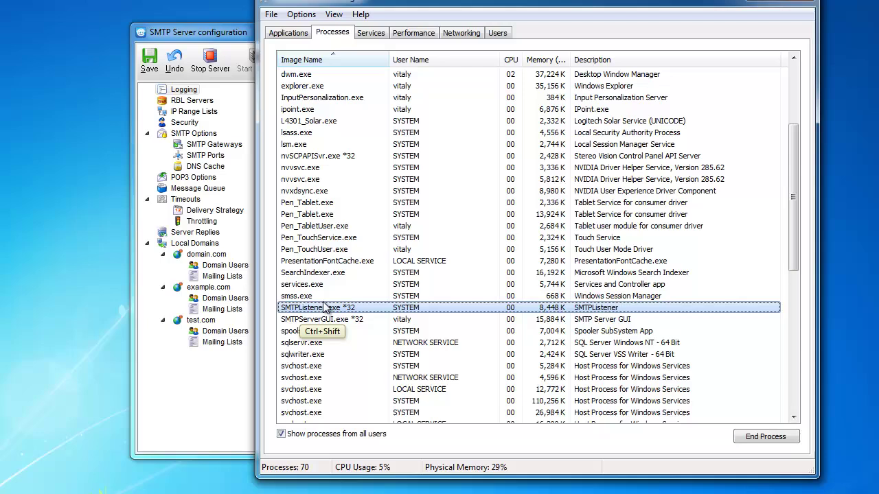
pyautogui.keyDown('ctrl'); pyautogui.keyDown('shift'); pyautogui.click(347, 295); pyautogui.keyUp('shift'); pyautogui.keyUp('ctrl')
pyautogui.press('ctrl')
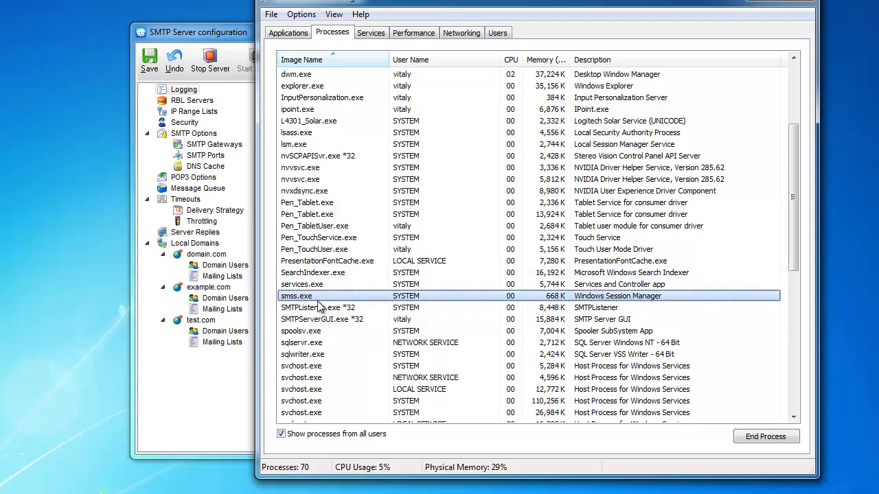
pyautogui.moveTo(319, 304); pyautogui.dragTo(360, 267)
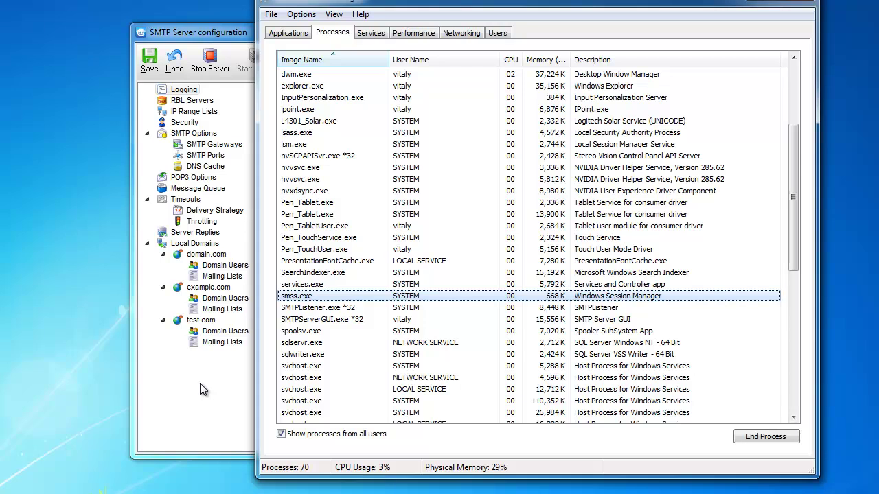
# Close Task Manager and return to the configuration window's log path field, dismissing its explanation.
pyautogui.click(805, 4)
pyautogui.click(544, 35)
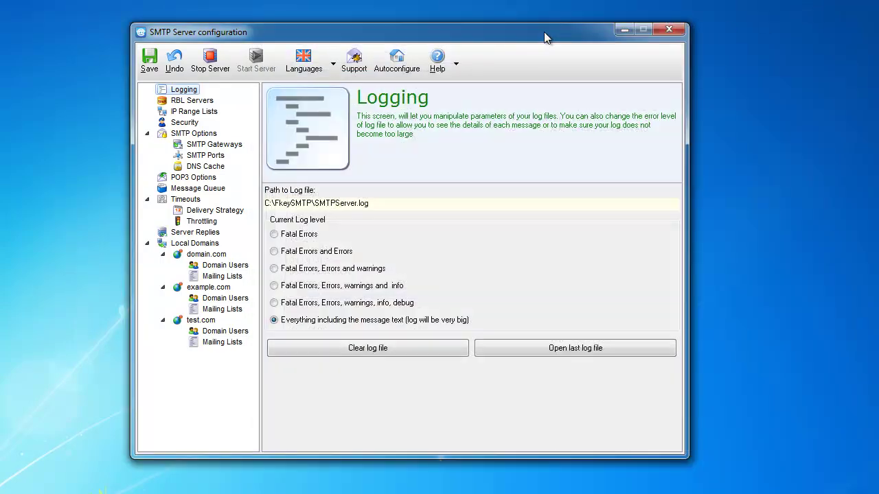
pyautogui.moveTo(545, 33); pyautogui.dragTo(531, 33)
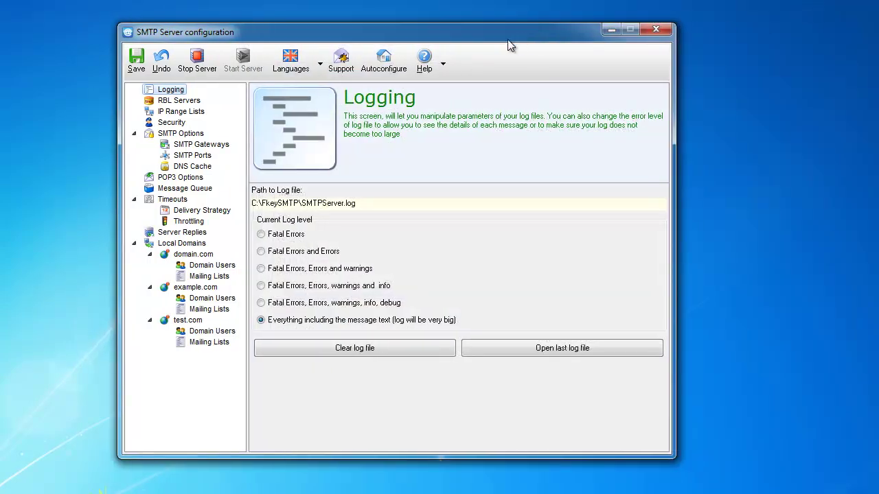
pyautogui.click(379, 204)
pyautogui.moveTo(307, 205)
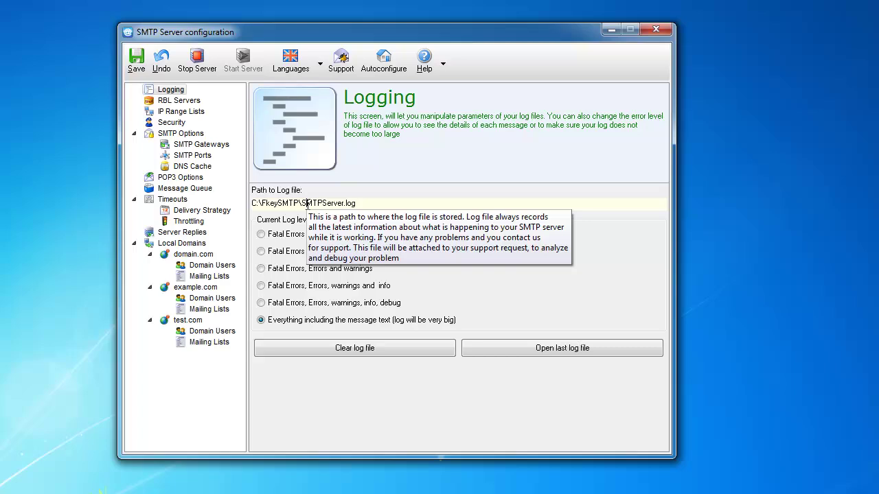
pyautogui.click(307, 204)
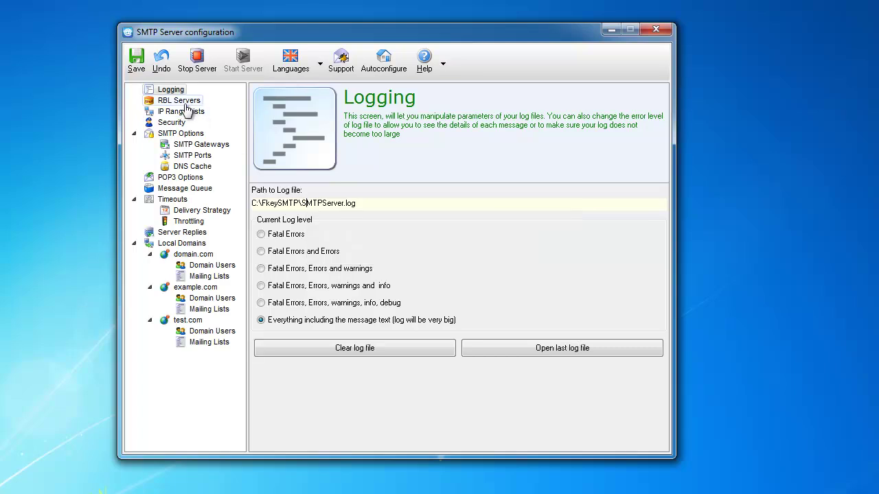